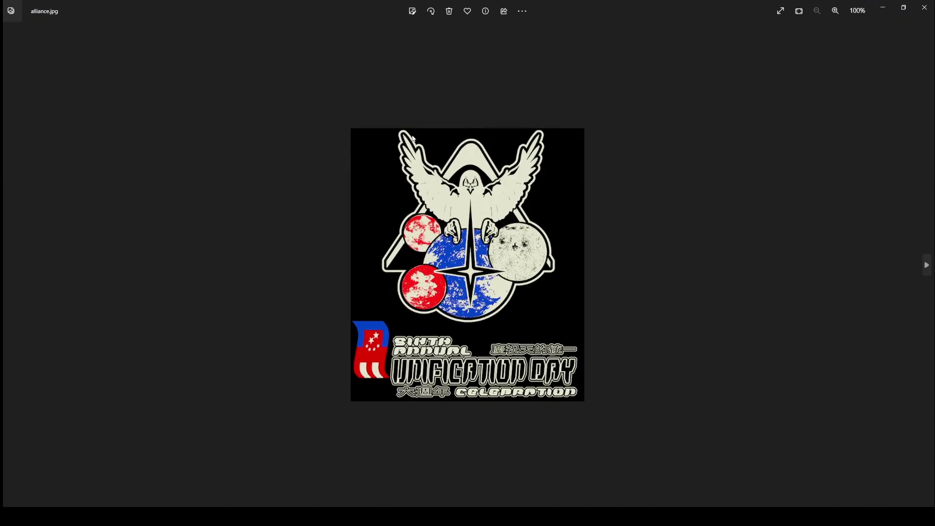
Browse the saved emblem images, past empire1.jpeg and the thundercats image to the last ones
key("Right")
key("Right")
key("Right")
key("Right")
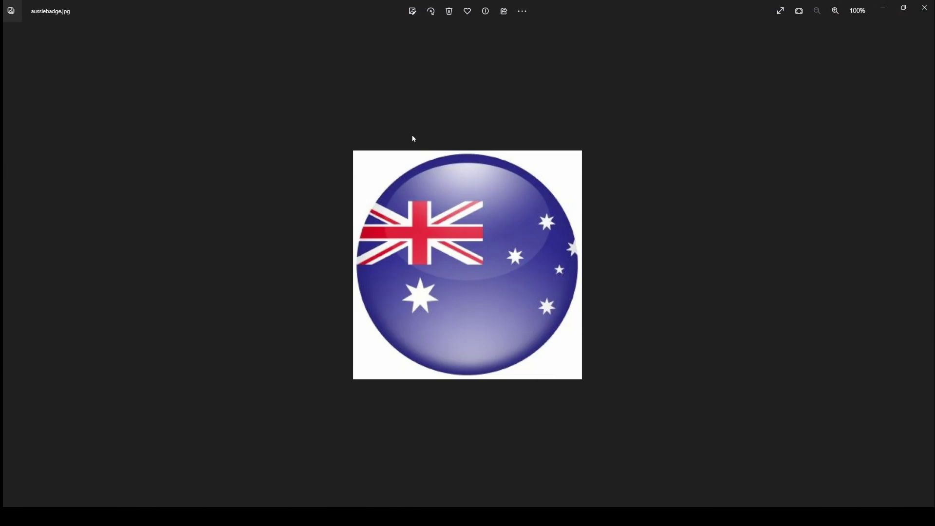
key("Right")
key("Right")
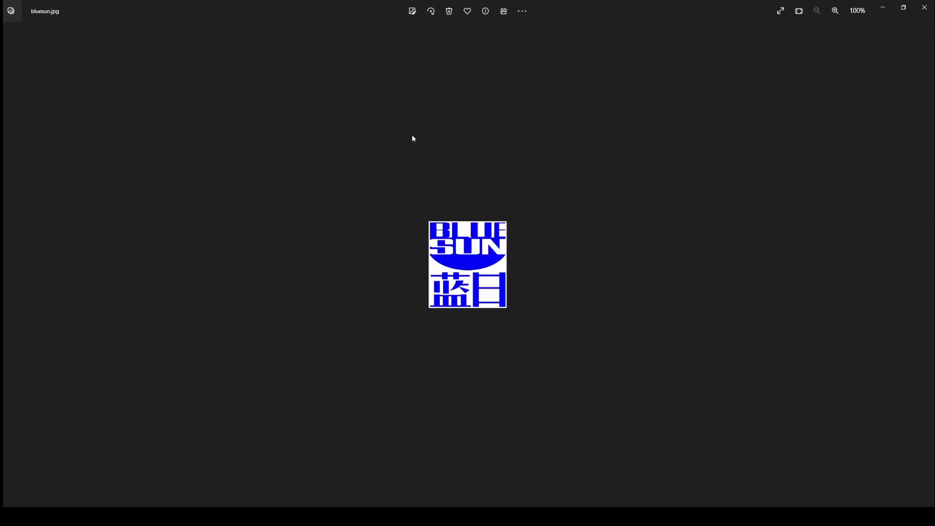
key("Right")
key("Right")
key("Right")
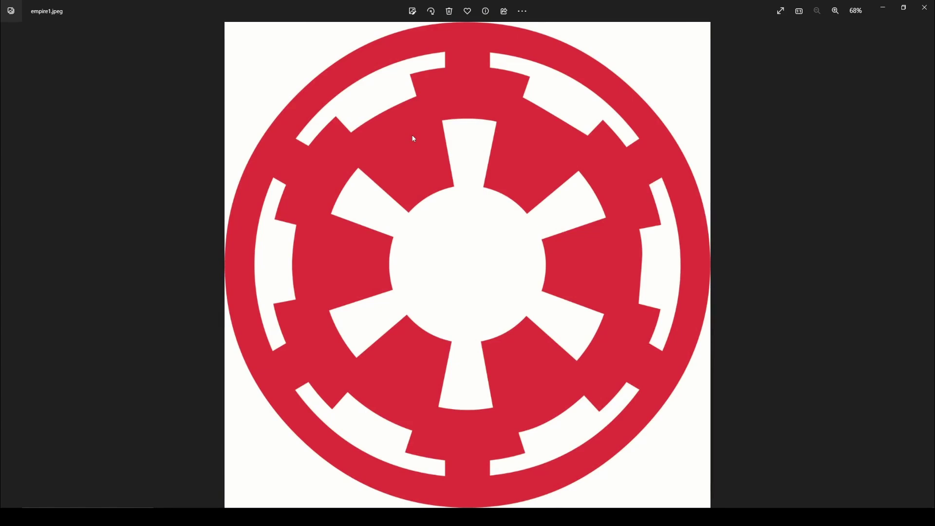
key("Right")
key("Right")
key("Right")
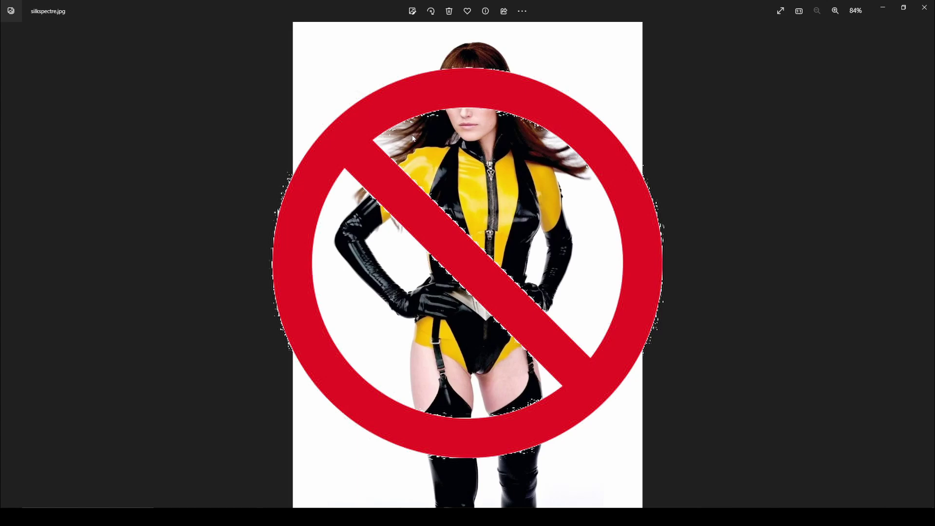
key("Right")
key("Right")
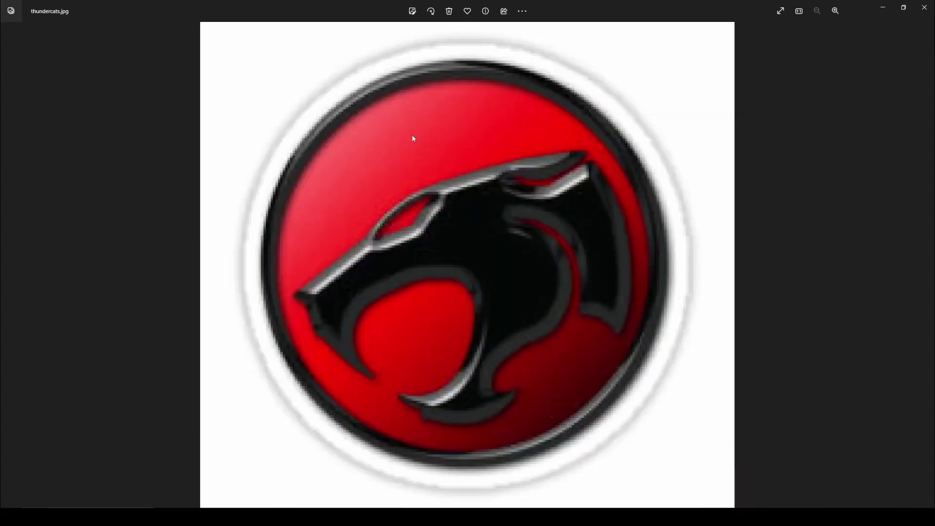
key("Right")
key("Right")
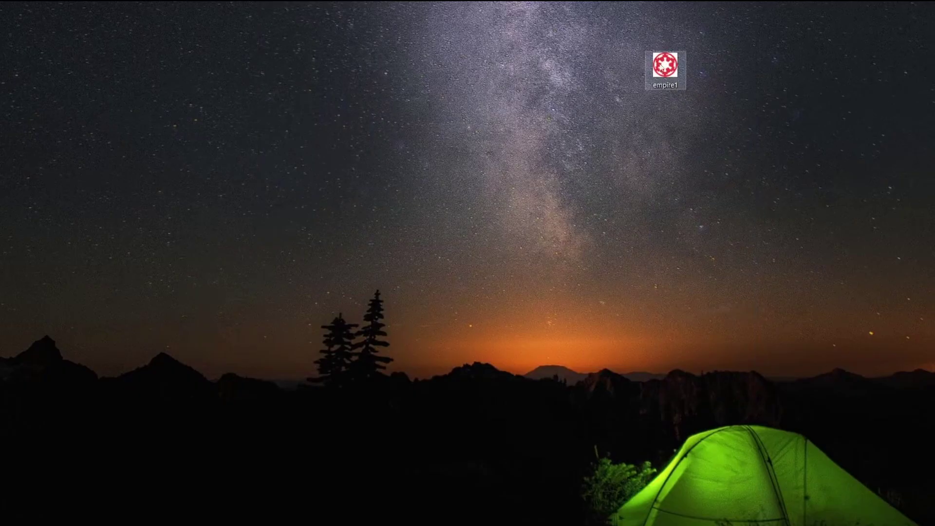
Open empire1.jpeg from the desktop in GIMP using Open with
right_click(674, 74)
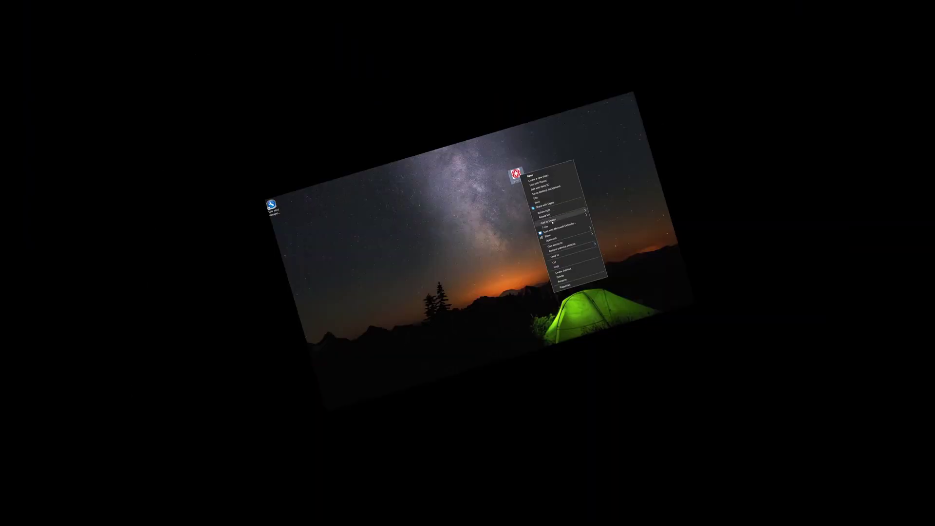
mouse_move(560, 238)
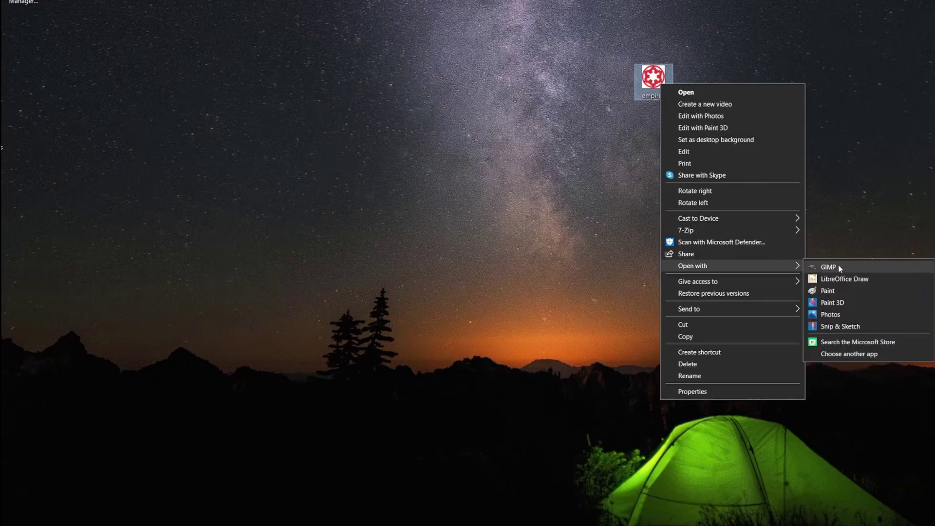
left_click(840, 268)
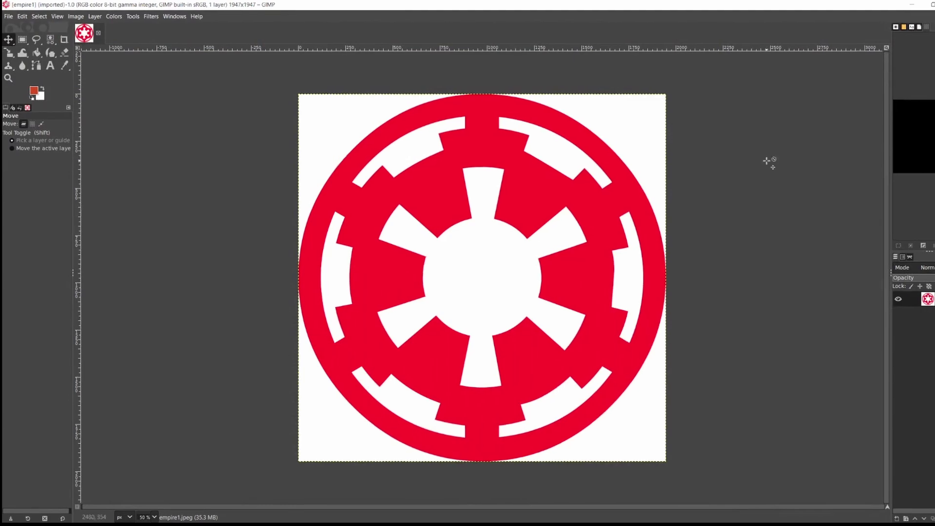
Keep the image in RGB colour mode
left_click(76, 16)
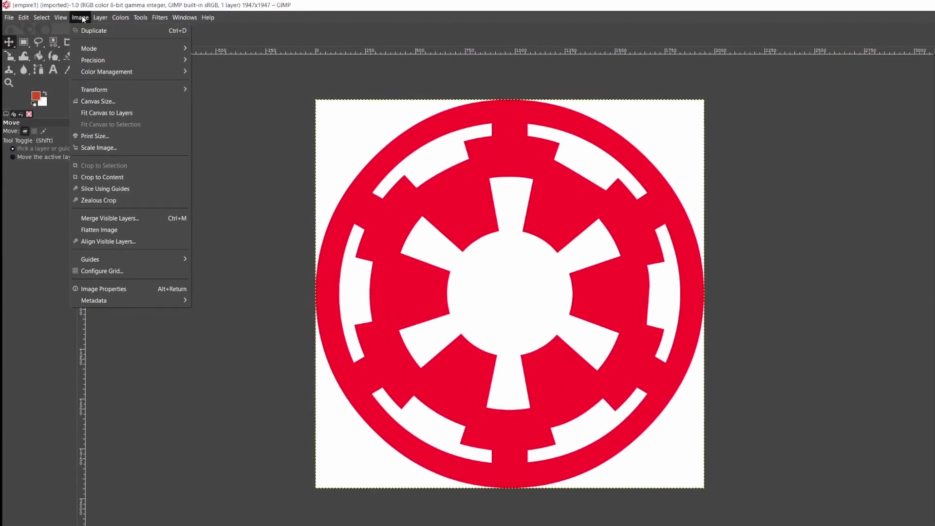
mouse_move(90, 48)
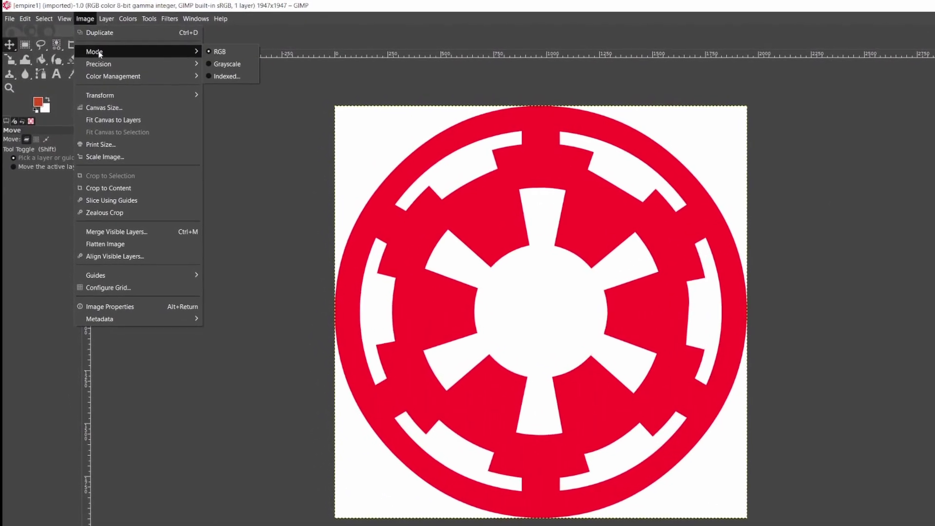
left_click(229, 55)
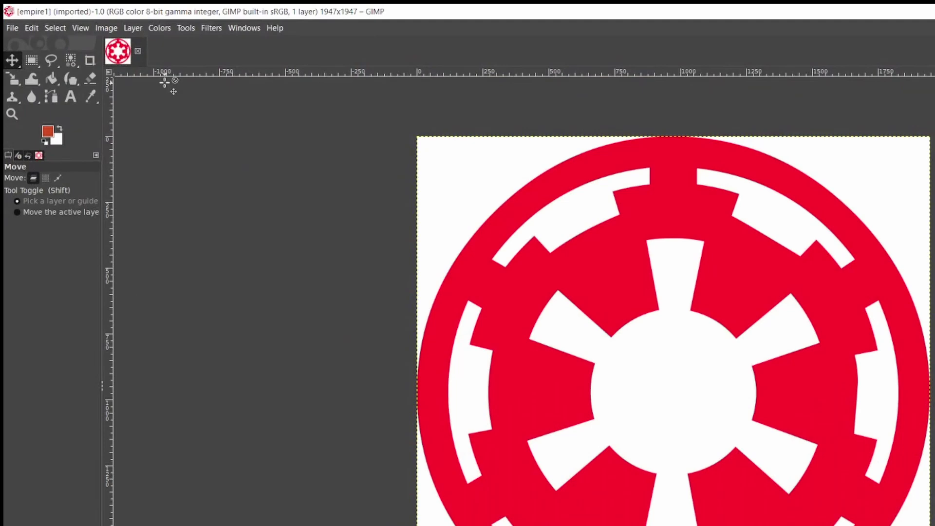
Check the Layer menu, brighten the primary colour to light blue and select the secondary colour slot
left_click(131, 29)
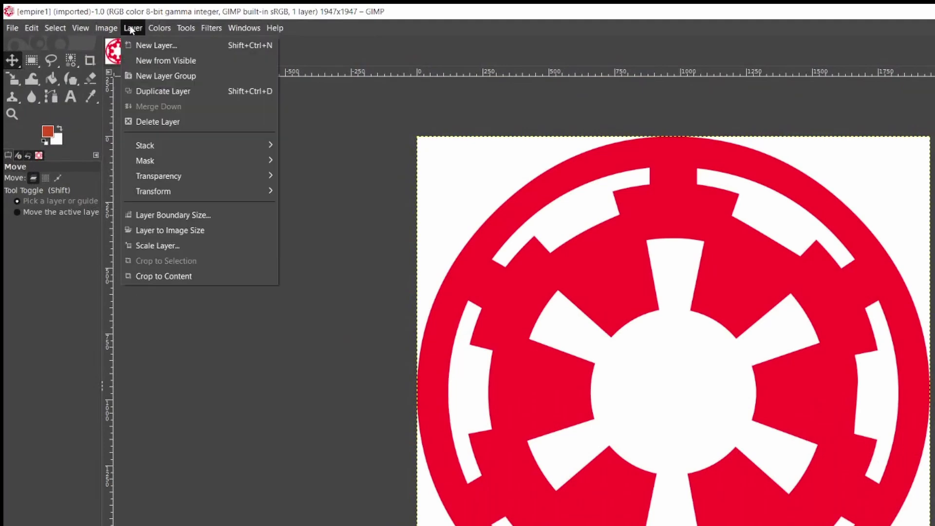
mouse_move(202, 178)
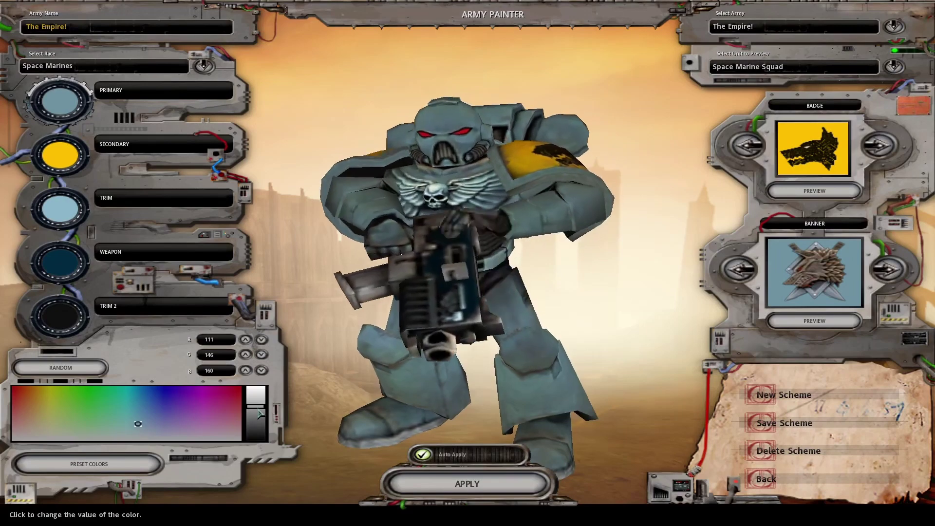
left_click_drag(259, 414, 254, 386)
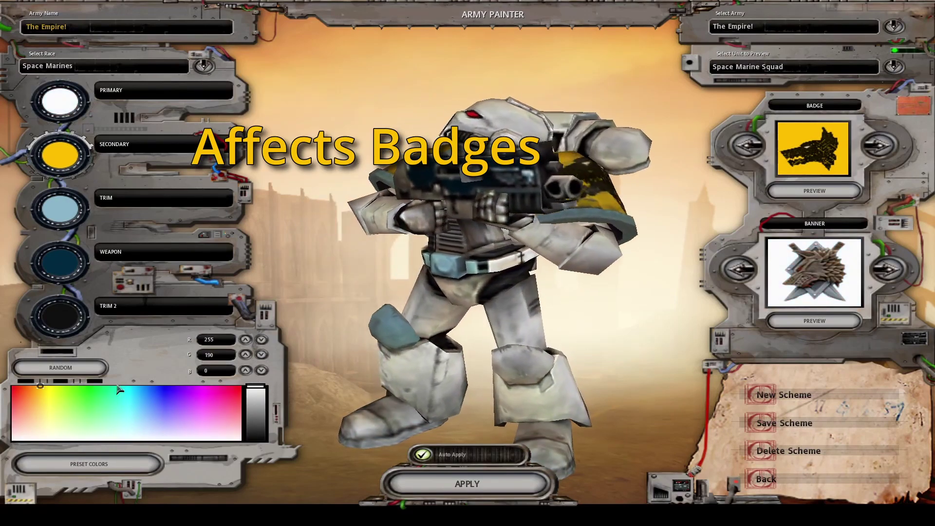
left_click(16, 391)
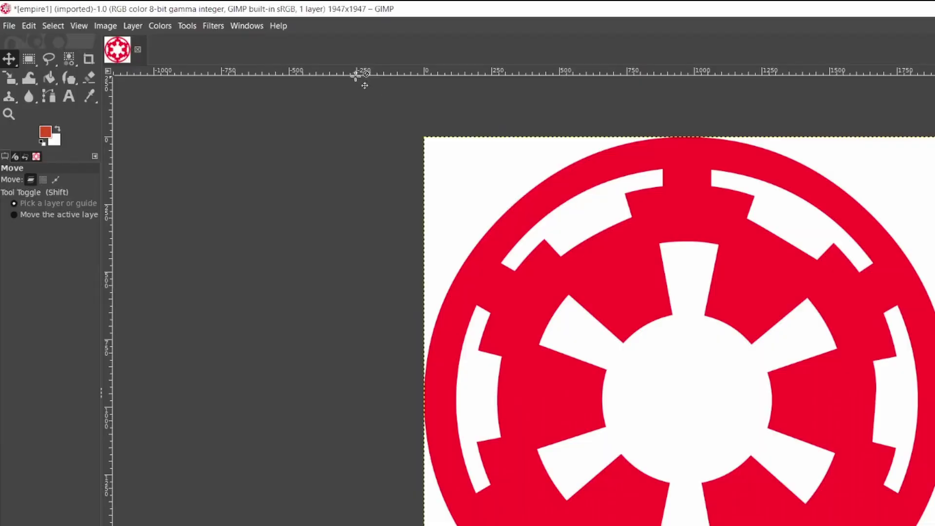
Select all white areas by colour and delete them, leaving the crest on transparency
left_click(47, 25)
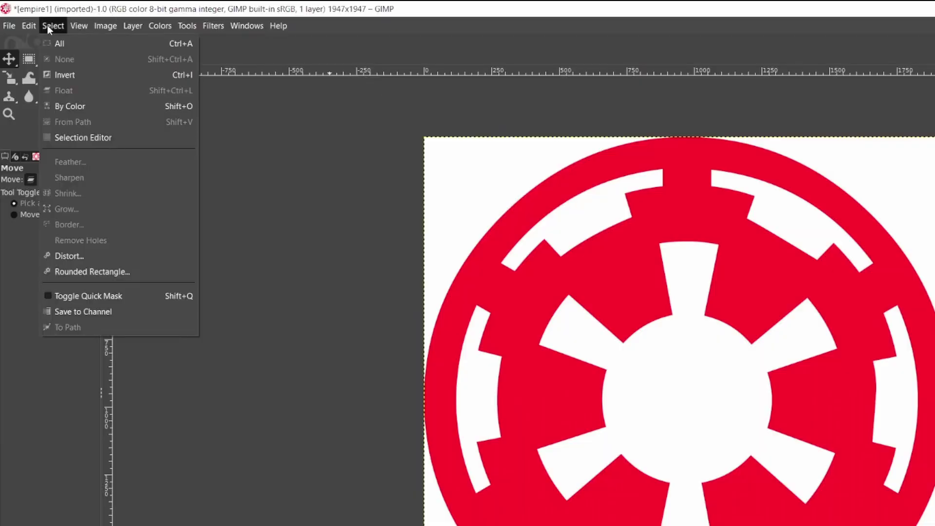
left_click(64, 107)
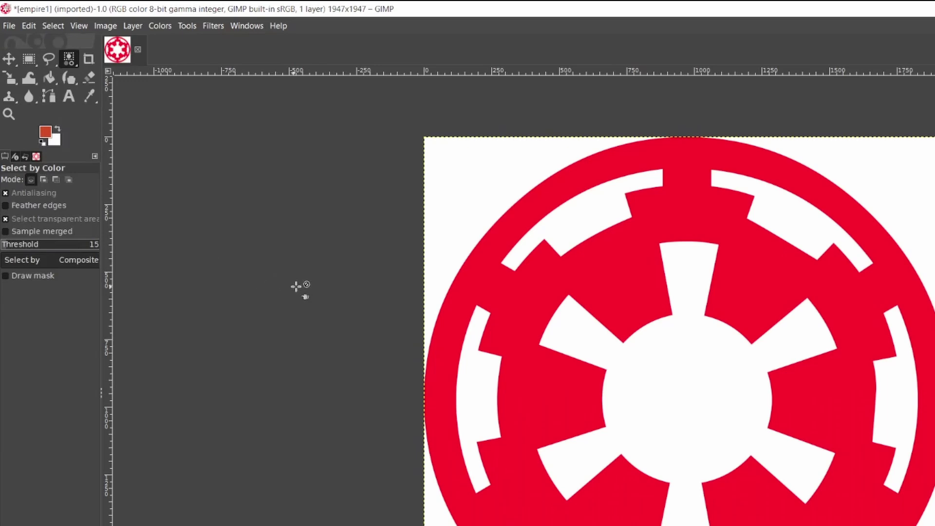
left_click(474, 176)
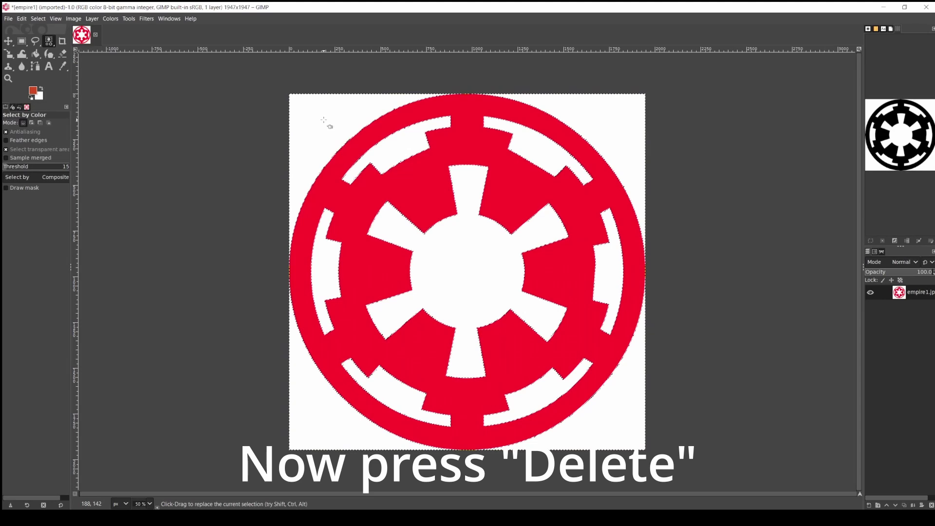
key("Delete")
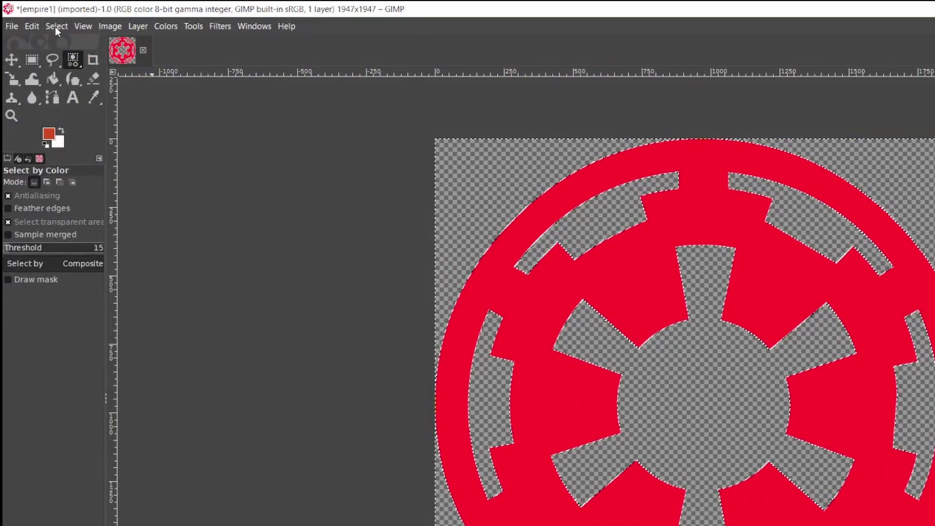
Clear the selection, scale the emblem layer to 64×64 with proportions unlinked, and zoom in
left_click(36, 17)
left_click(75, 59)
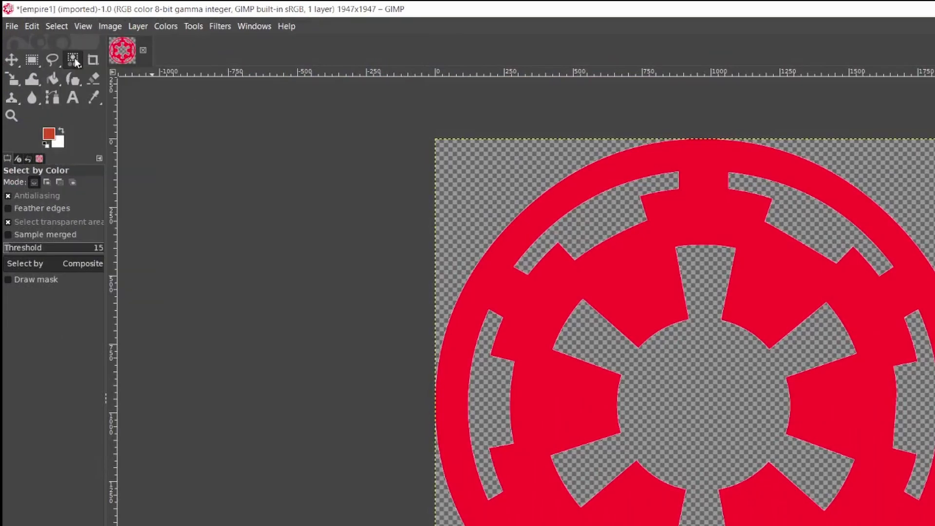
left_click(138, 27)
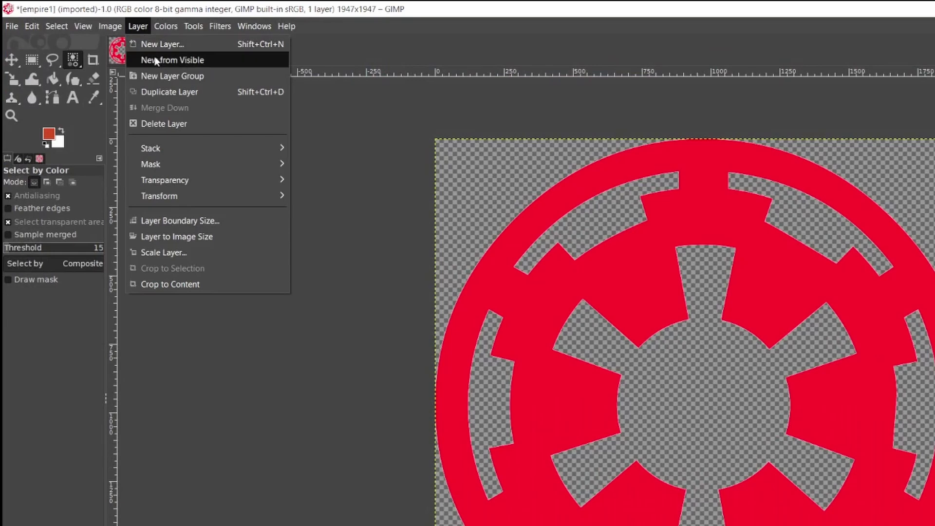
left_click(168, 253)
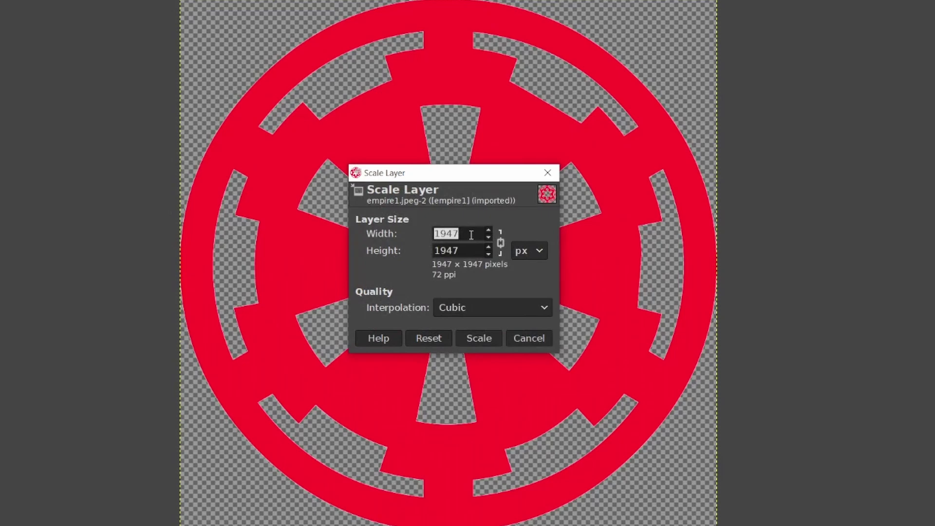
type("64")
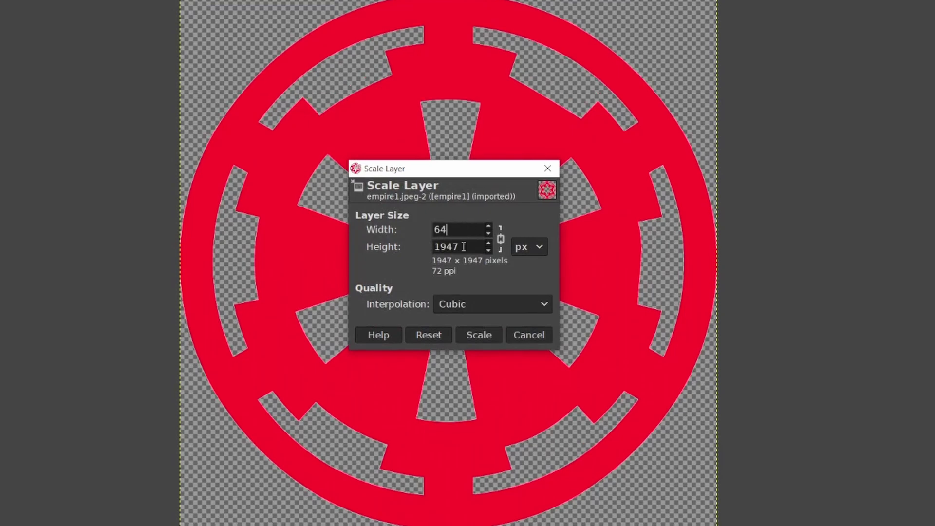
left_click(463, 250)
left_click(502, 240)
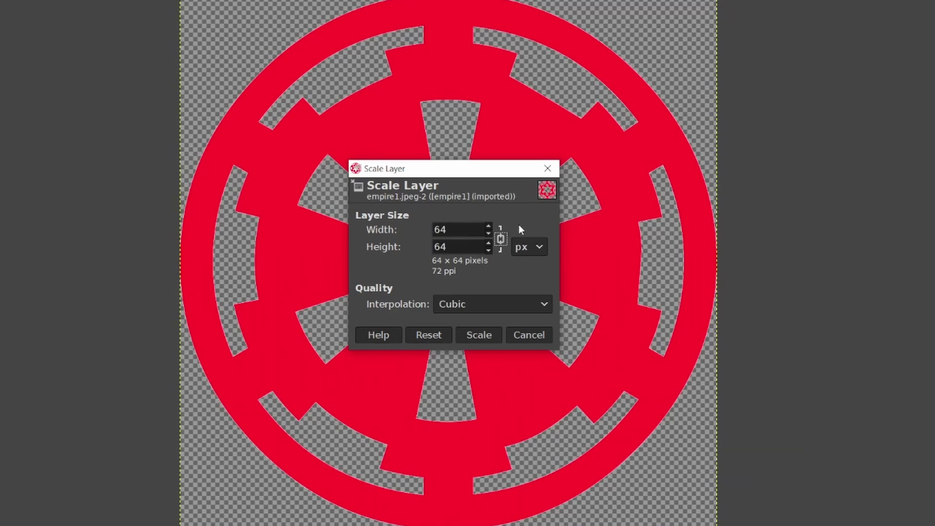
left_click(482, 337)
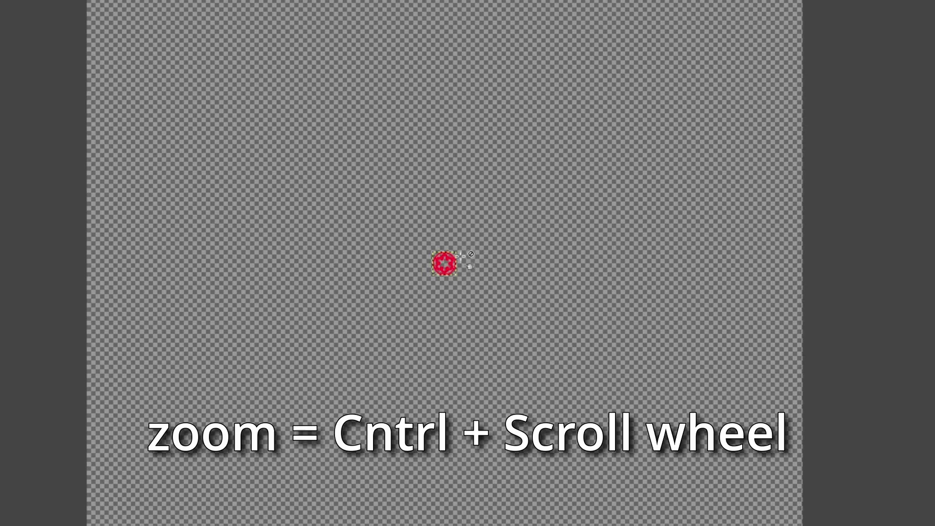
scroll(460, 254, "up", 3)
scroll(442, 266, "up", 5)
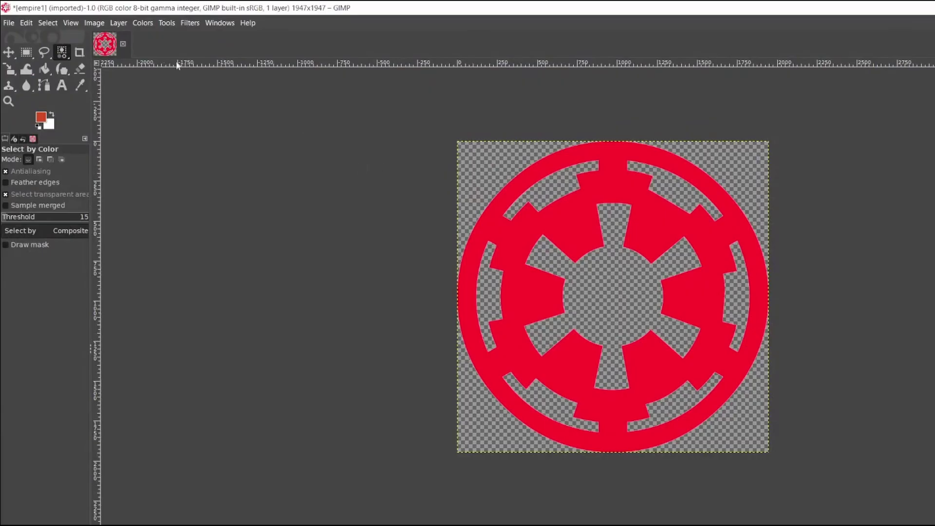
Scale the emblem layer to width 64, letting height follow to 64
left_click(95, 23)
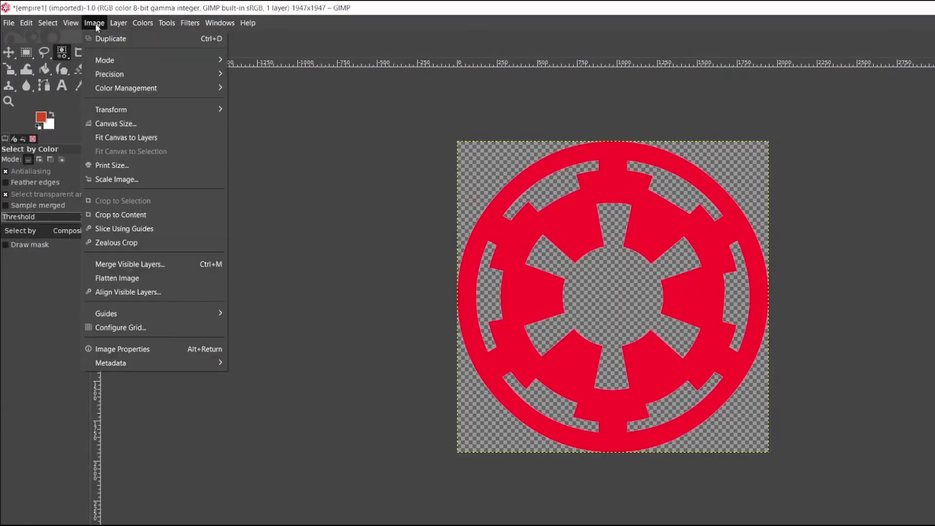
mouse_move(119, 23)
left_click(163, 219)
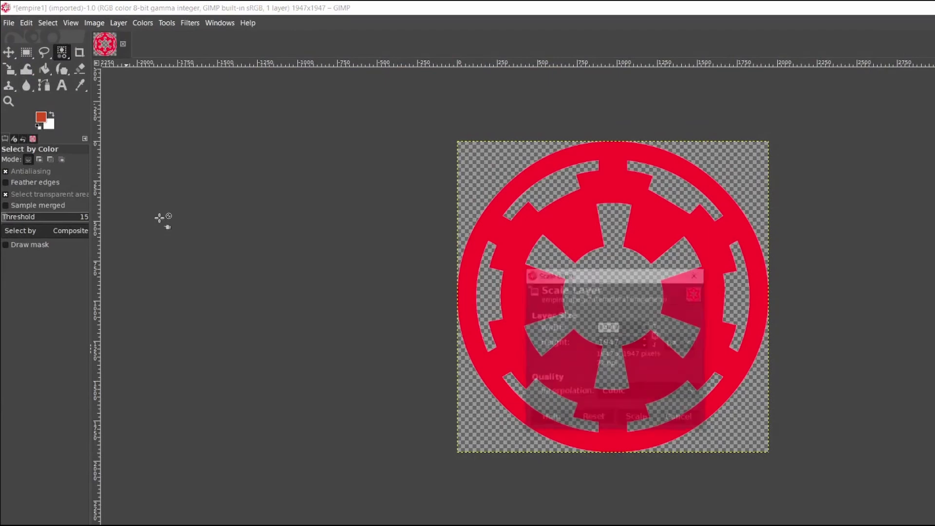
type("64")
left_click(618, 342)
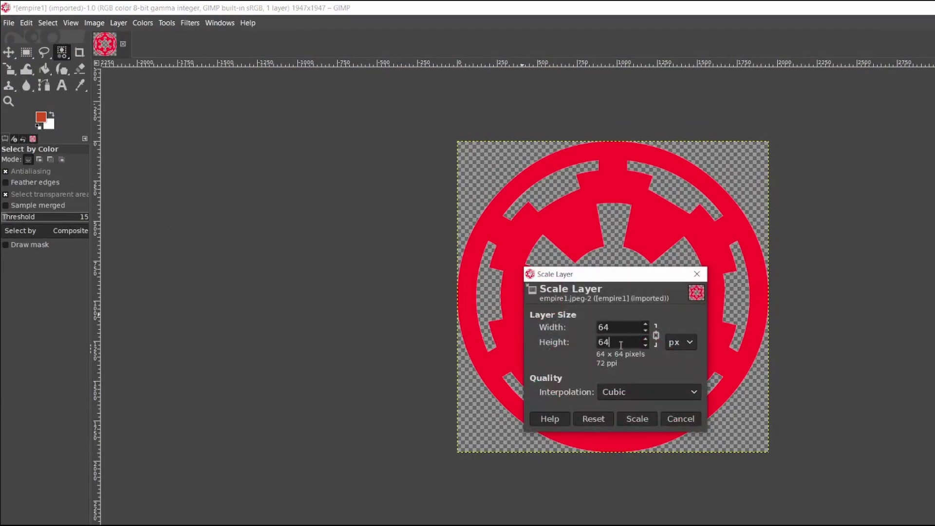
left_click(638, 418)
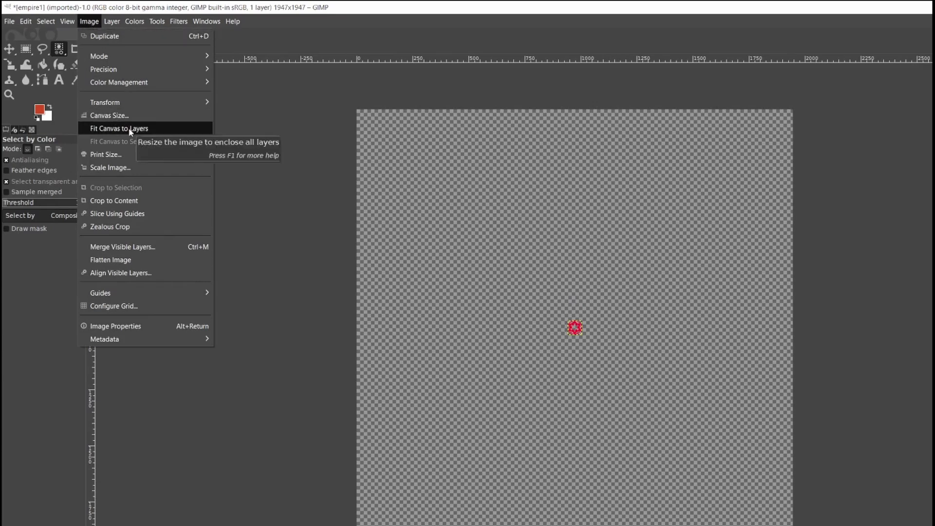
Fit the canvas to the 64×64 layer and zoom in on it
left_click(153, 130)
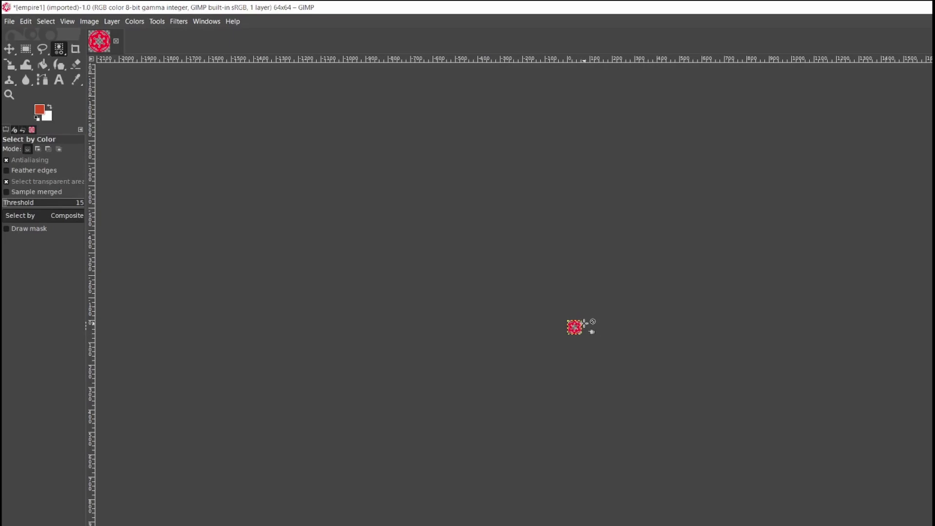
scroll(577, 338, "up", 2)
scroll(575, 334, "up", 4)
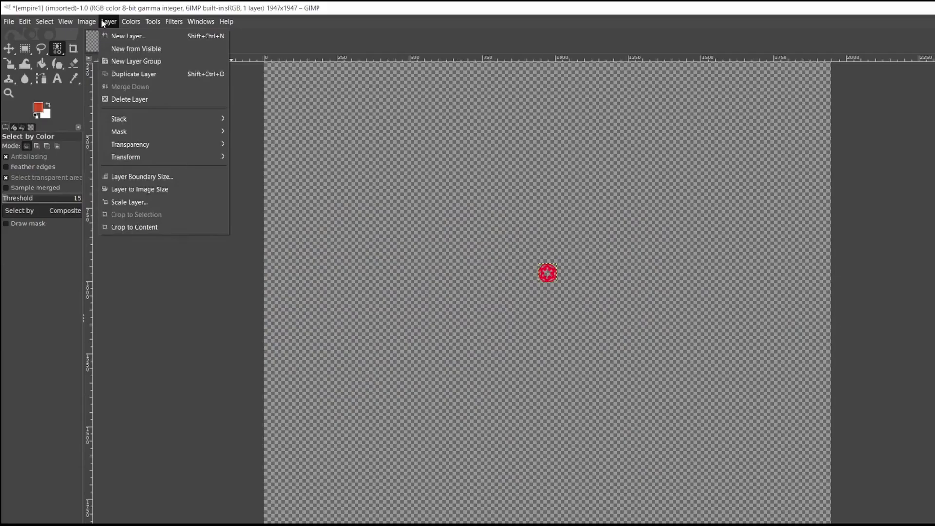
Enter 64×96 in Canvas Size, then fit the canvas to layers so the image is 64×64
mouse_move(90, 22)
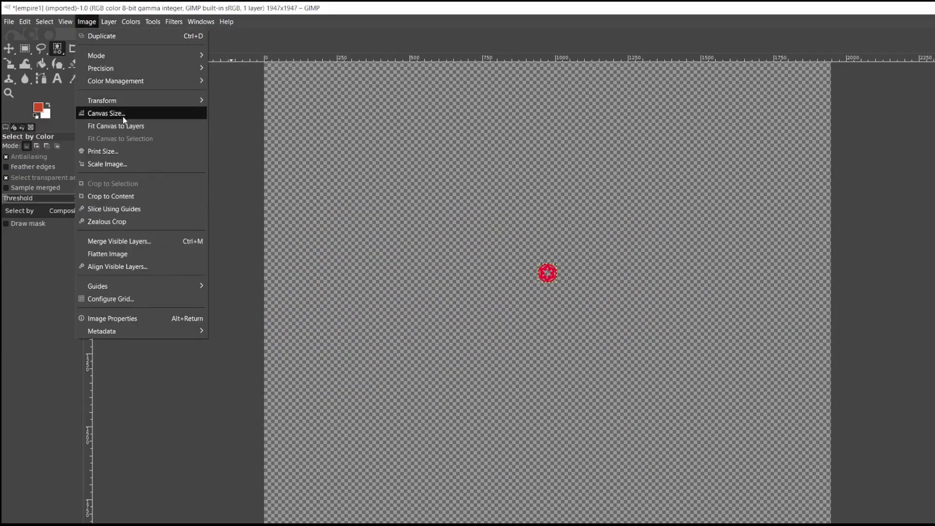
left_click(115, 113)
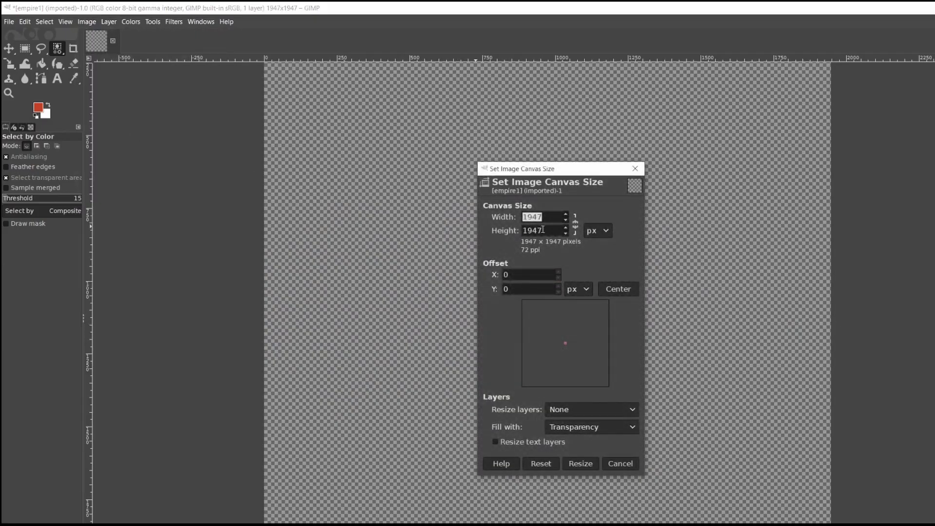
type("64")
key("Tab")
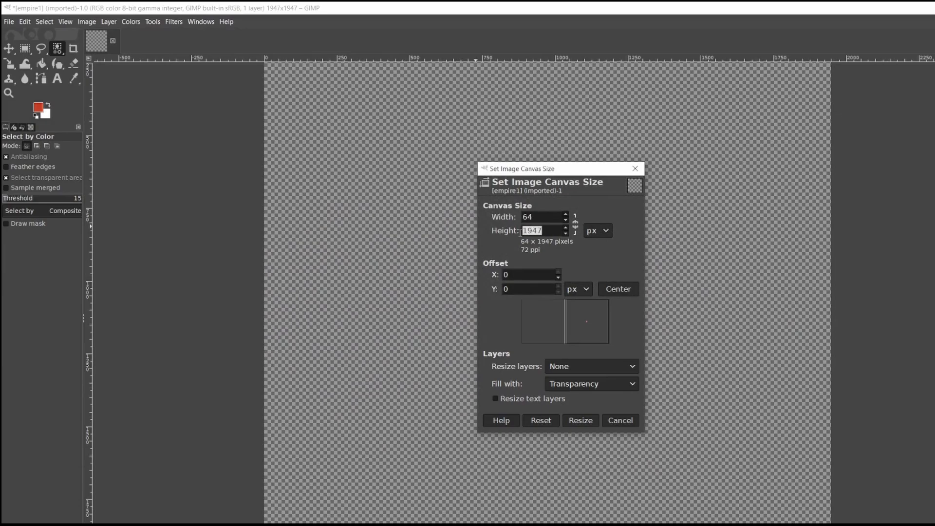
type("96")
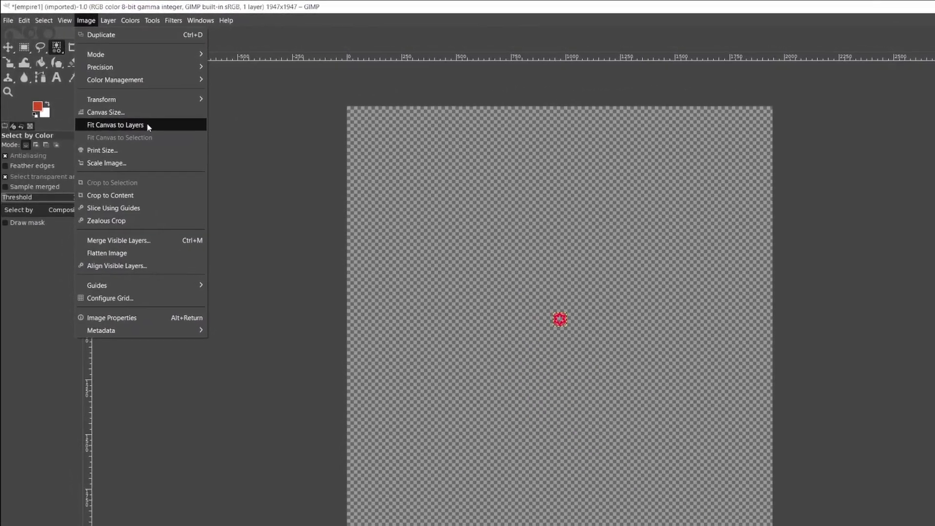
left_click(138, 117)
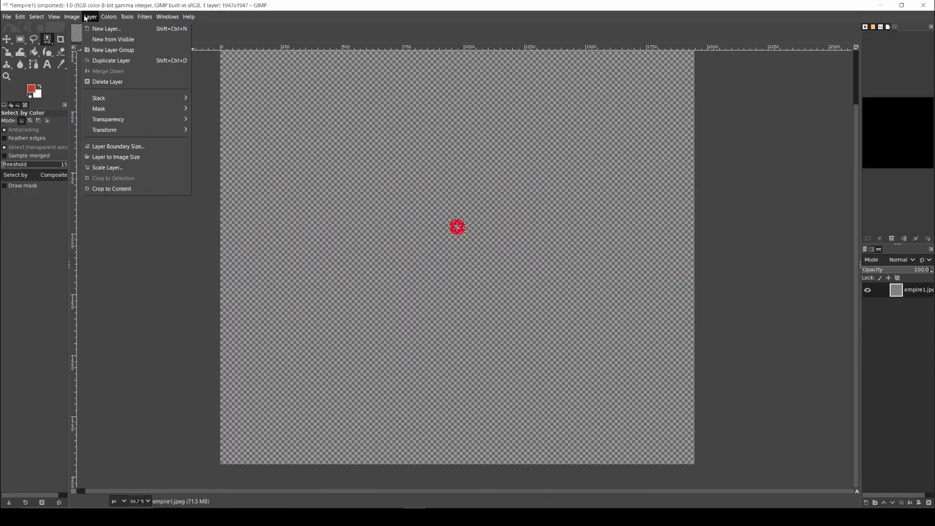
Resize the canvas to 64×96 pixels, keeping the crest at the top
mouse_move(74, 17)
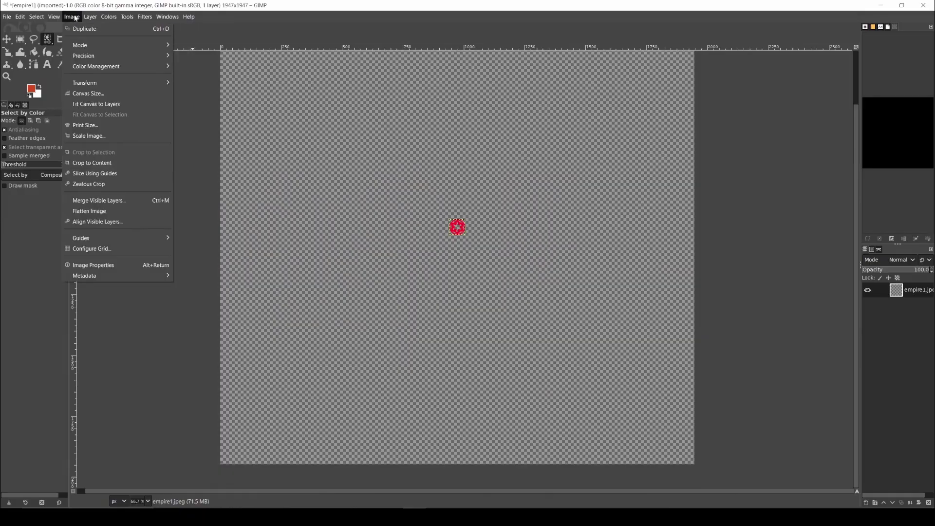
left_click(97, 93)
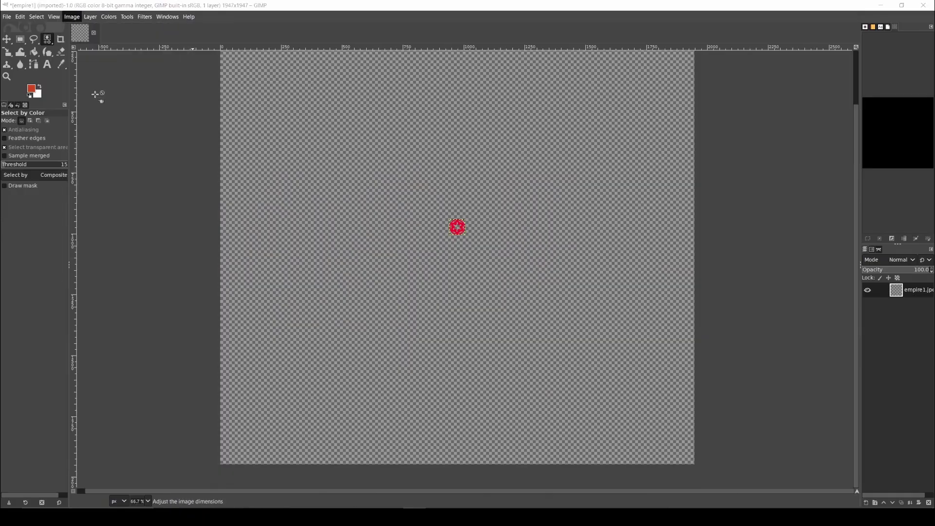
type("64")
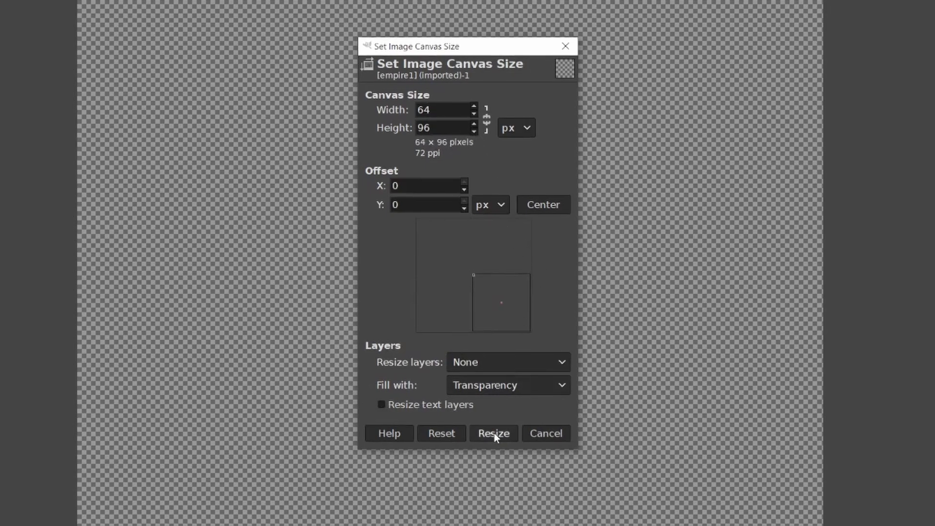
left_click(493, 433)
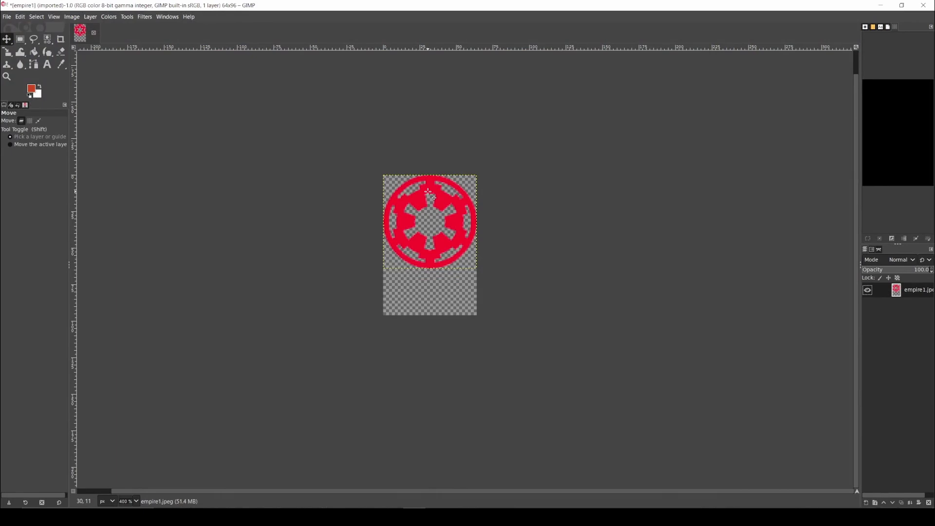
Move the crest about 17 pixels lower on the 64×96 canvas and open the File menu
left_click_drag(428, 191, 428, 214)
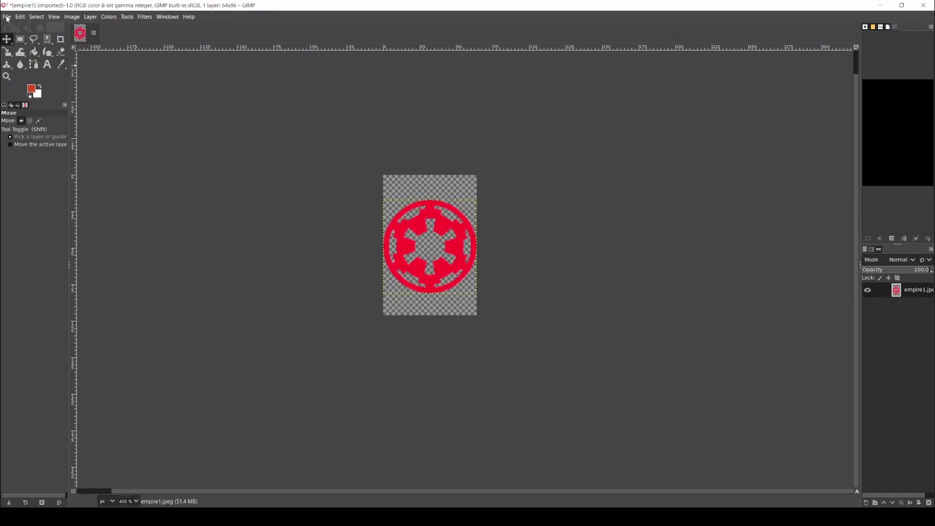
left_click(8, 18)
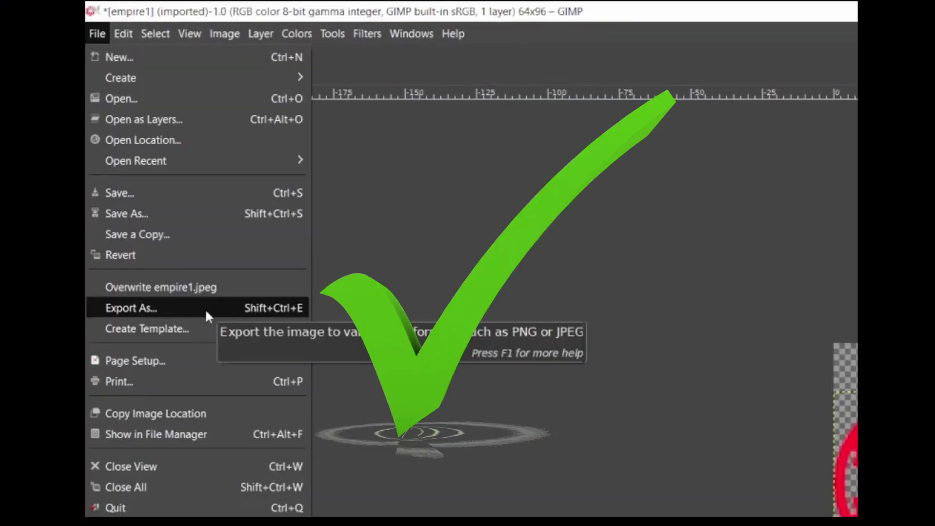
Name the export file starwars.tga, replacing the jpeg extension
left_click(205, 309)
type("starwars")
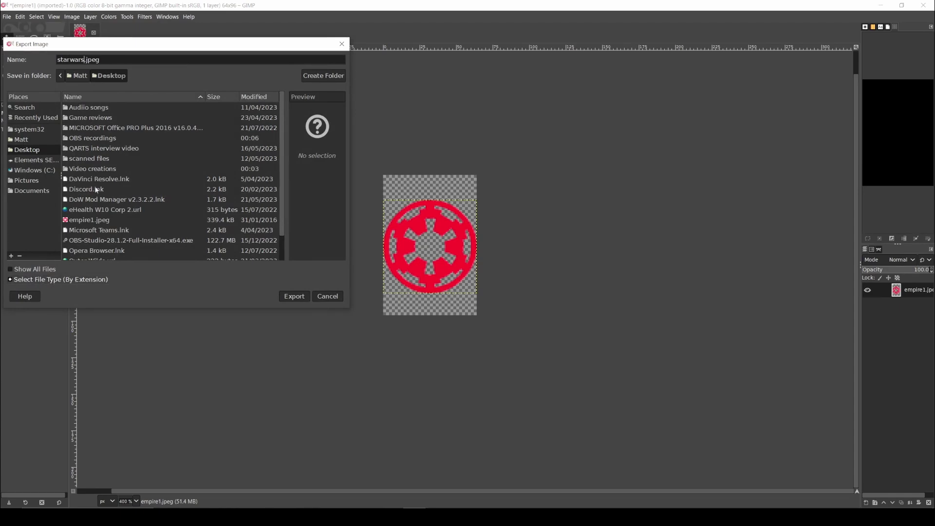
double_click(63, 59)
type("starwars")
key("Delete")
key("Delete")
key("Delete")
key("Delete")
type("tg")
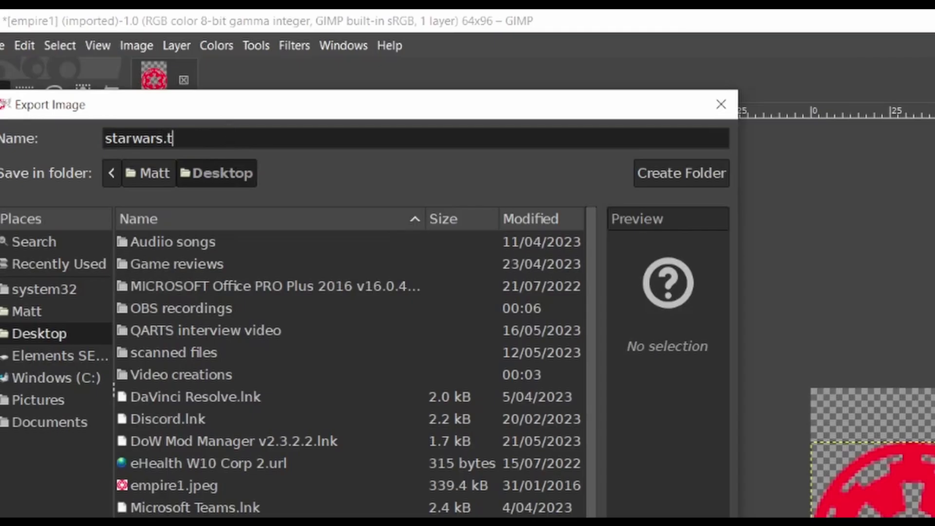
type("a")
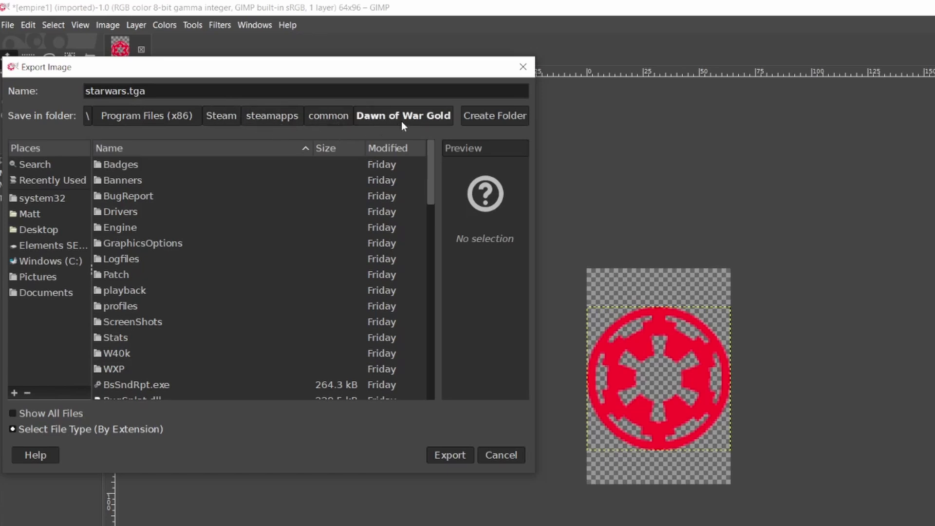
Export into the Dawn of War Gold Banners folder with RLE compression turned off
left_click(134, 167)
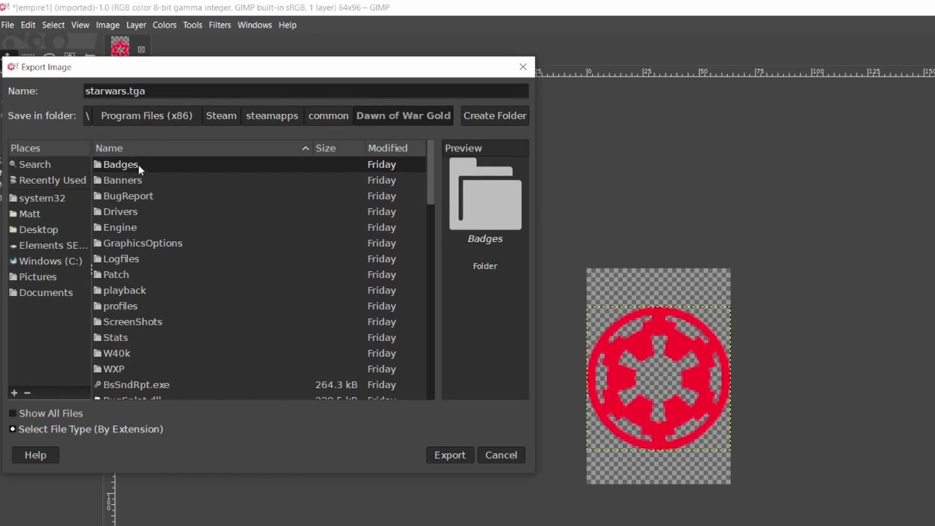
left_click(141, 182)
left_click(142, 164)
double_click(152, 181)
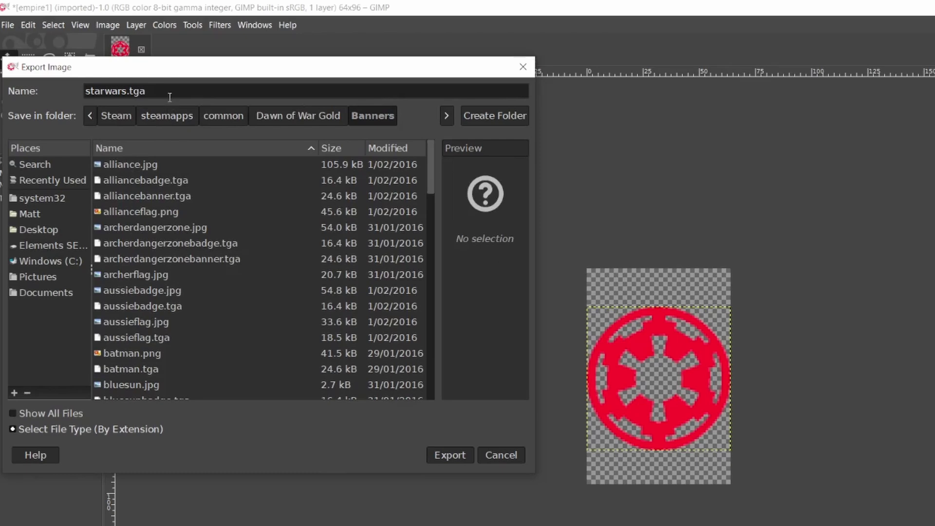
left_click(450, 455)
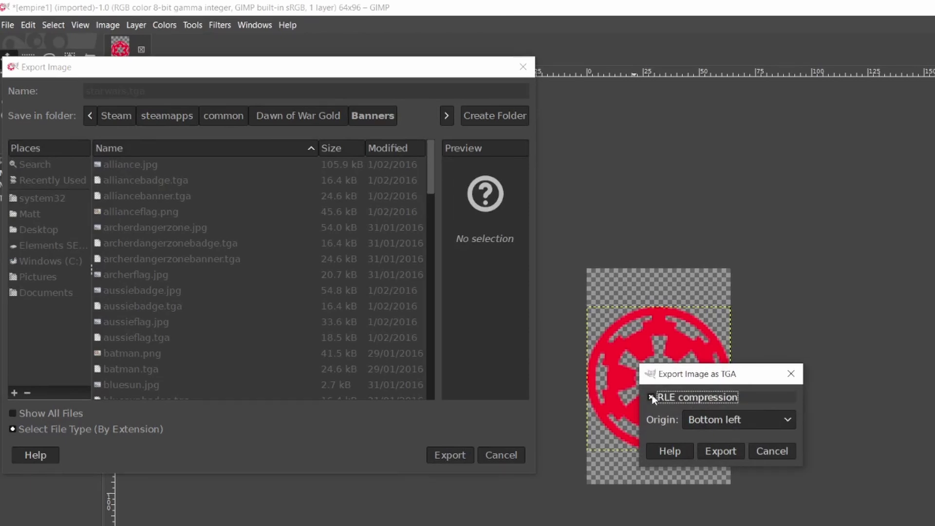
left_click(651, 397)
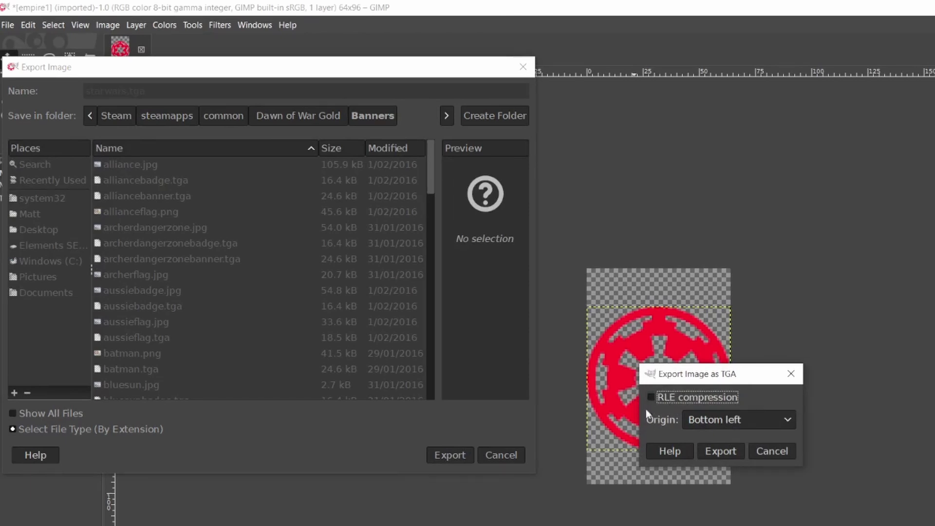